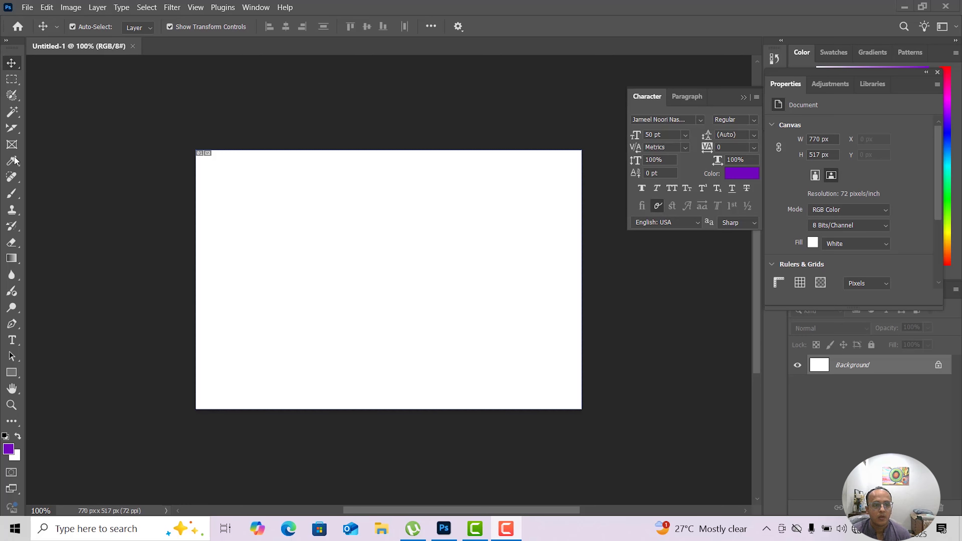
Close the blank untitled document and open free-nature-images.jpg from the recent files
left_click(132, 46)
left_click(28, 7)
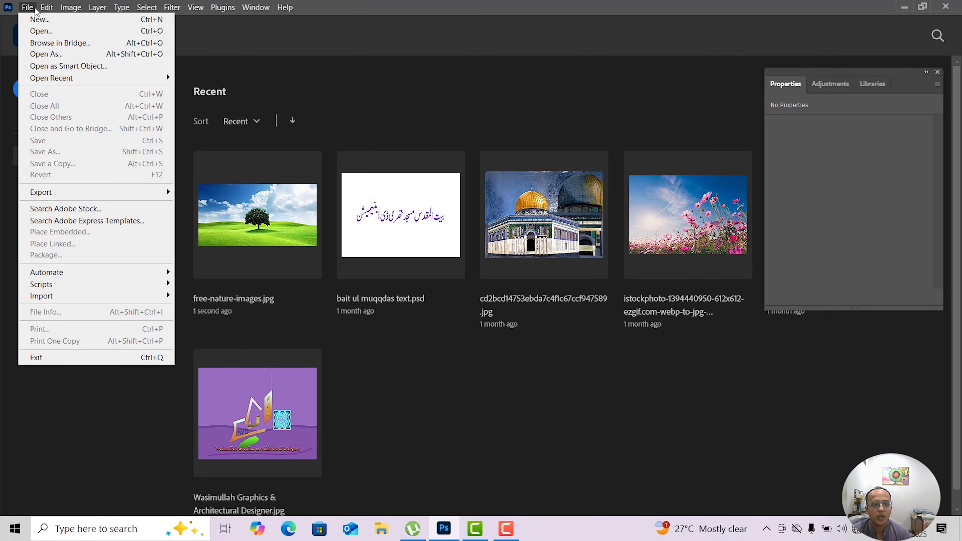
left_click(254, 217)
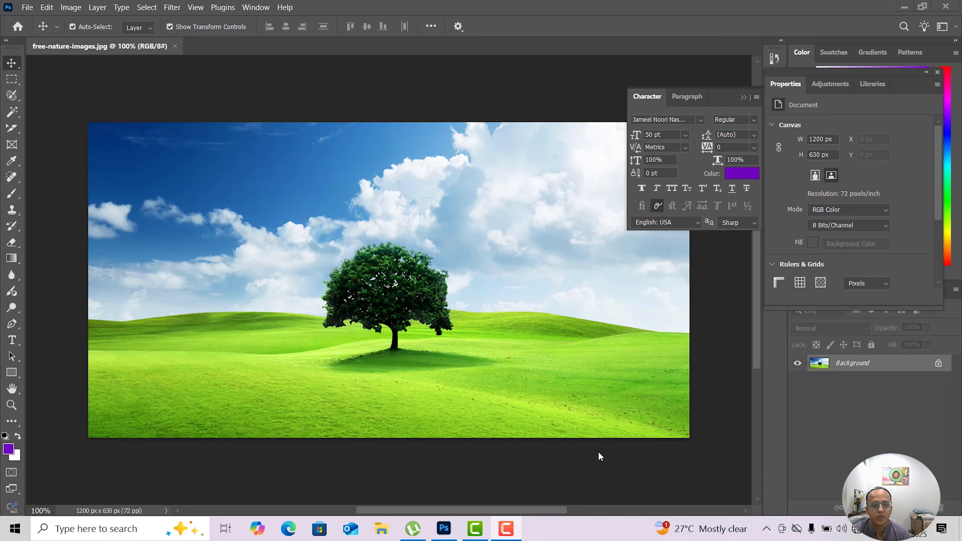
Close the landscape photo and reopen free-nature-images from the Desktop folder through the file browser
left_click(173, 47)
left_click(27, 7)
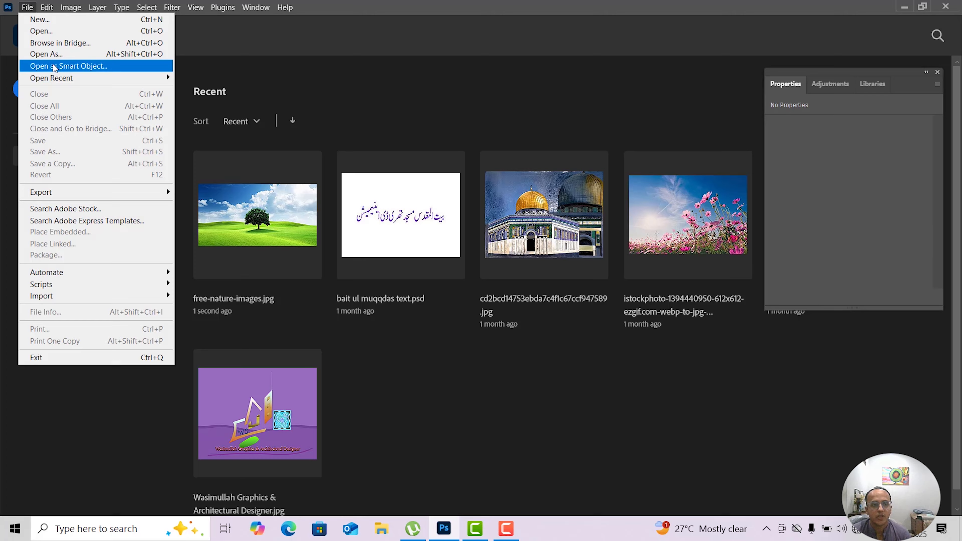
left_click(46, 31)
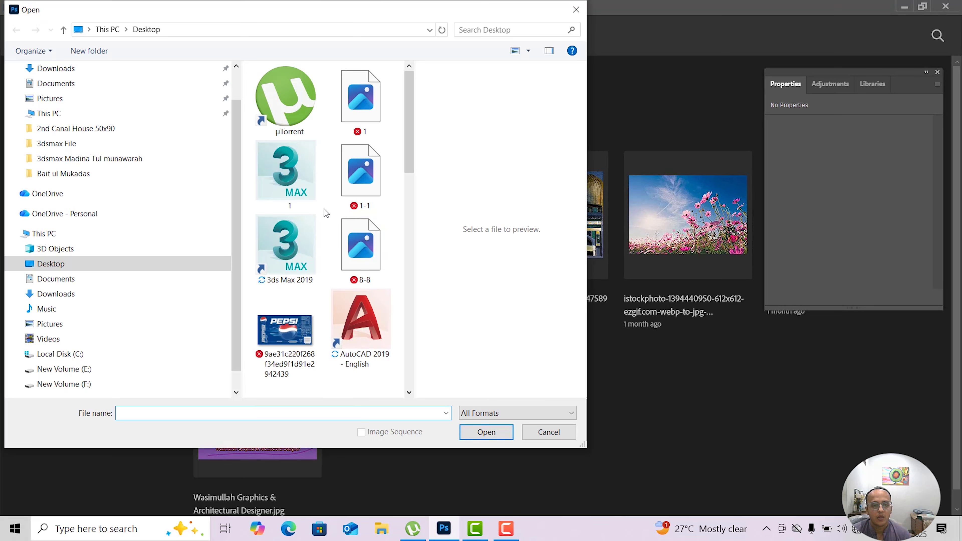
scroll(326, 219, "down", 6)
scroll(378, 237, "up", 5)
left_click(360, 322)
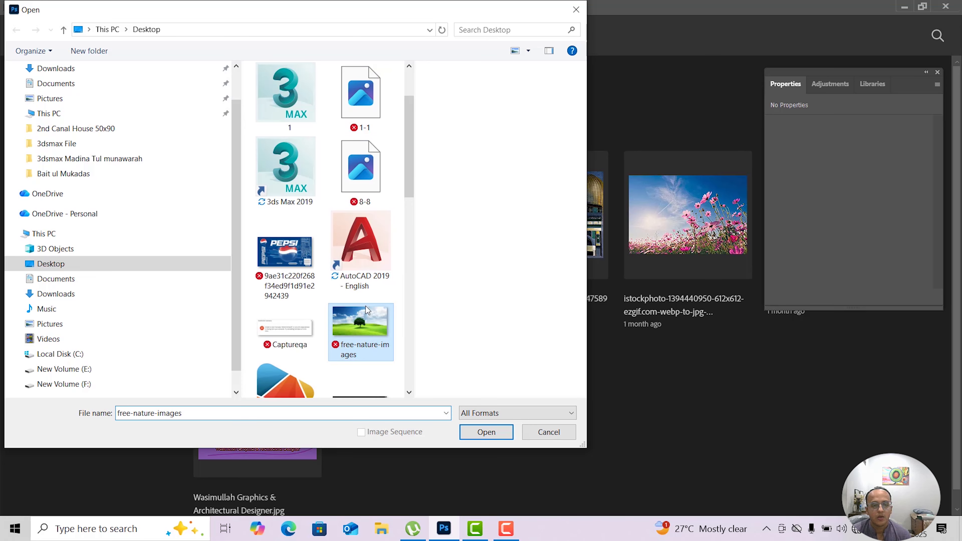
left_click(486, 432)
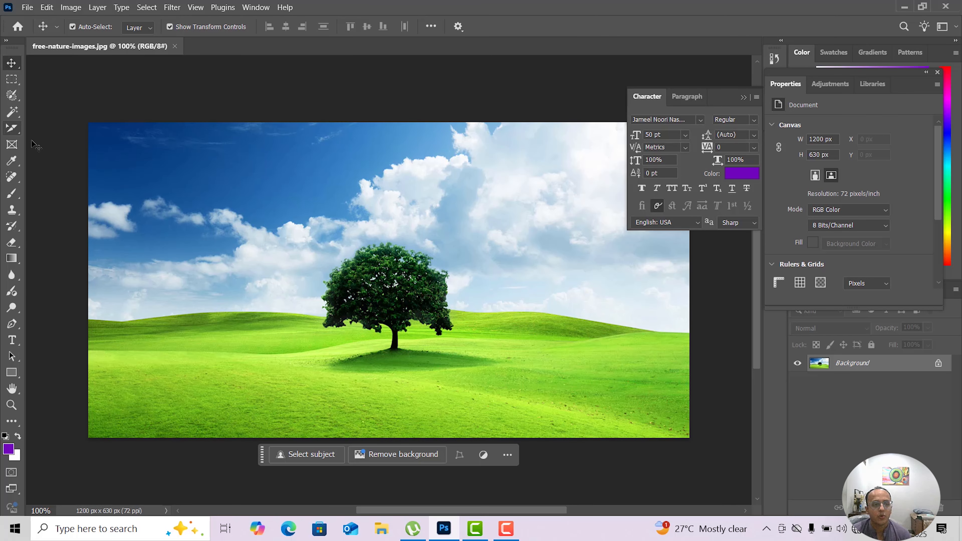
Crop the photo inward from its left and upper edges to about 882 × 486 px with the Crop tool, and undo the crop
left_click(14, 129)
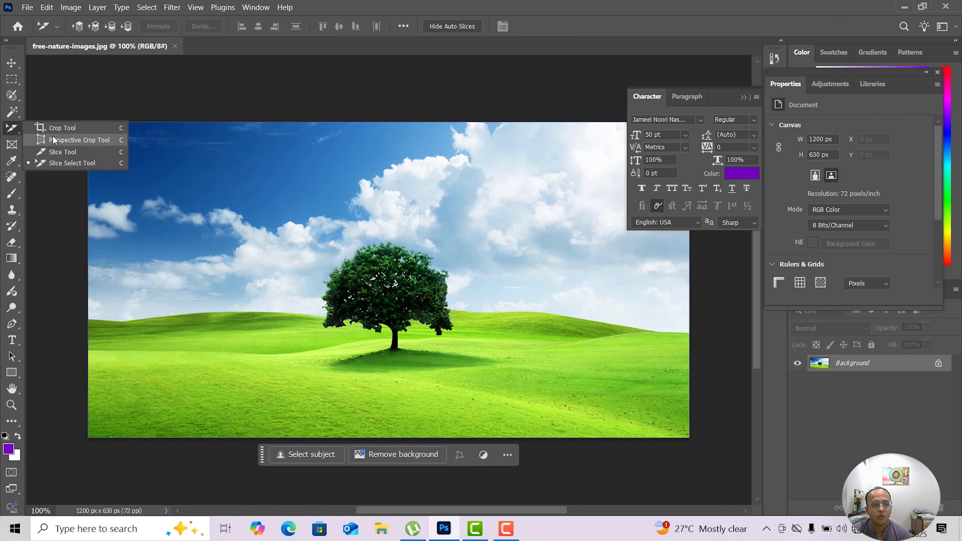
left_click(57, 129)
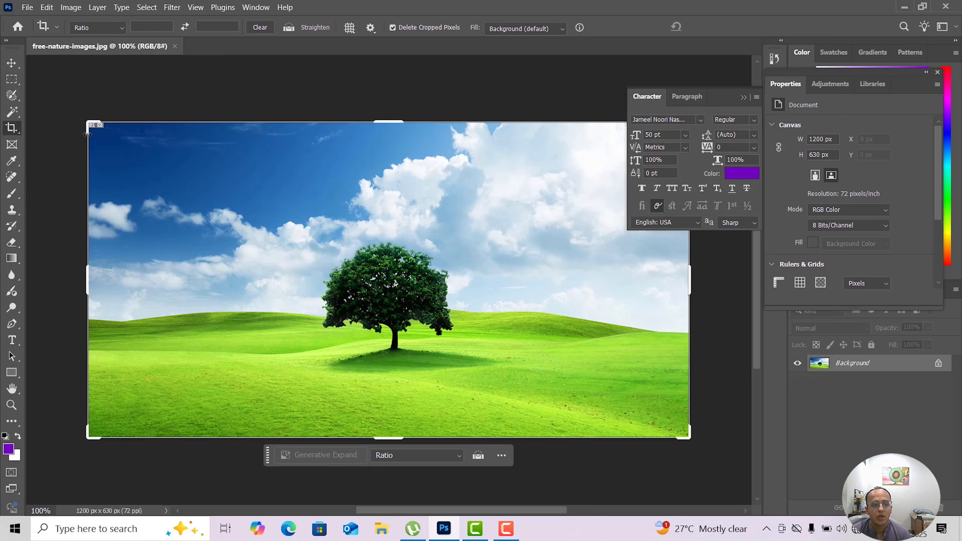
left_click_drag(88, 166, 167, 191)
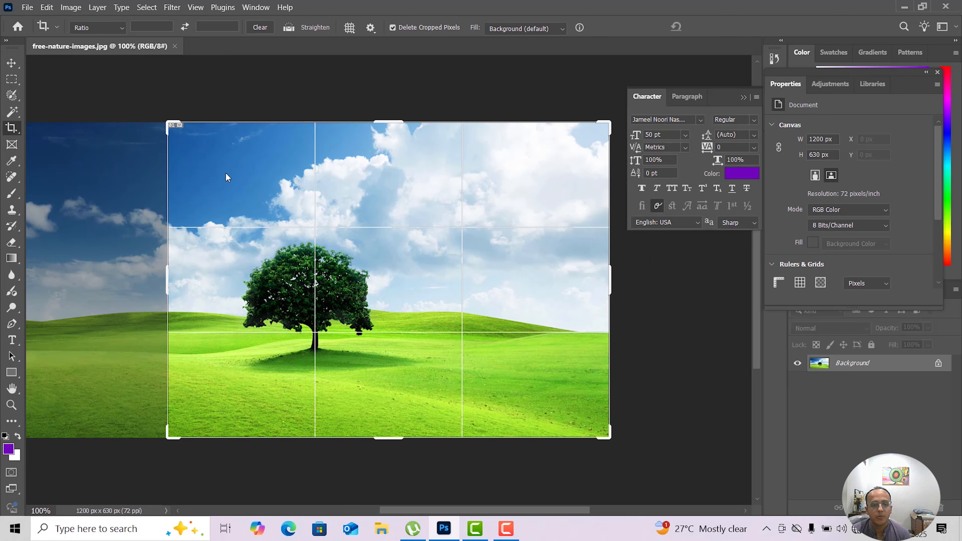
left_click_drag(400, 121, 394, 155)
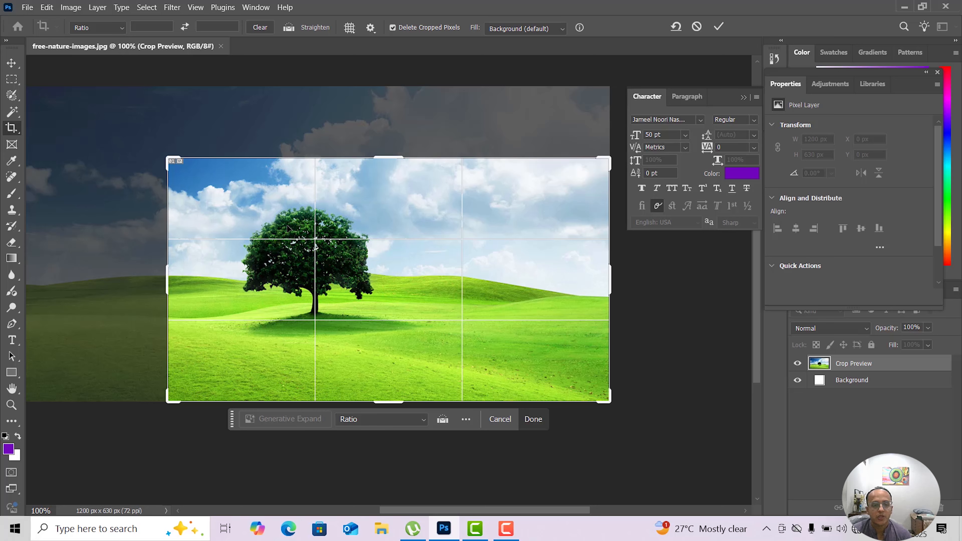
key("Return")
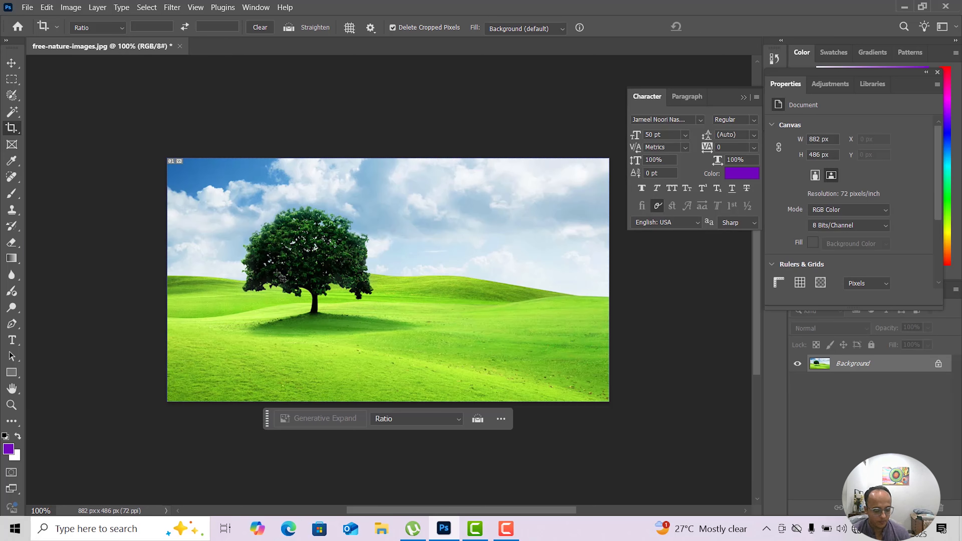
key("ctrl+z")
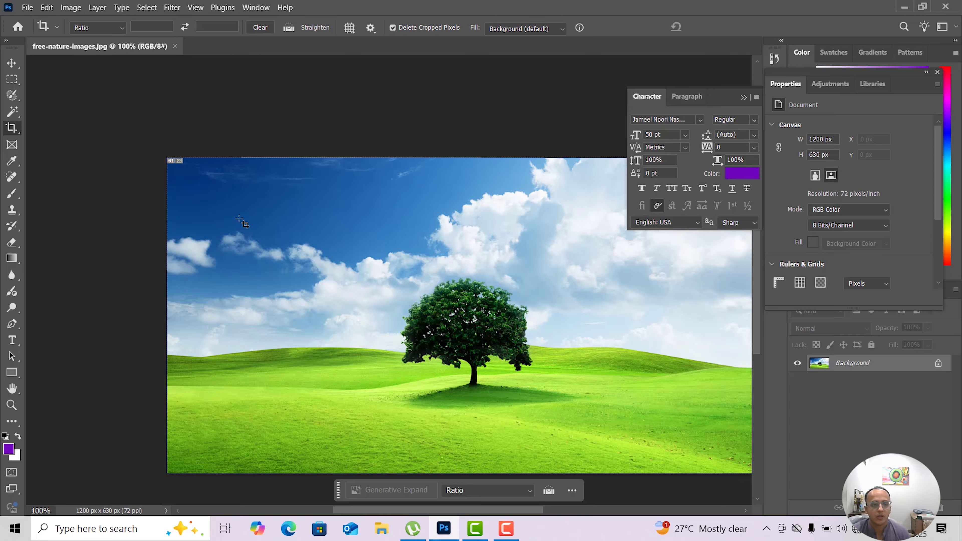
Crop the photo inward from its upper-left corner to about 758 × 448 px, and undo the crop
left_click(268, 250)
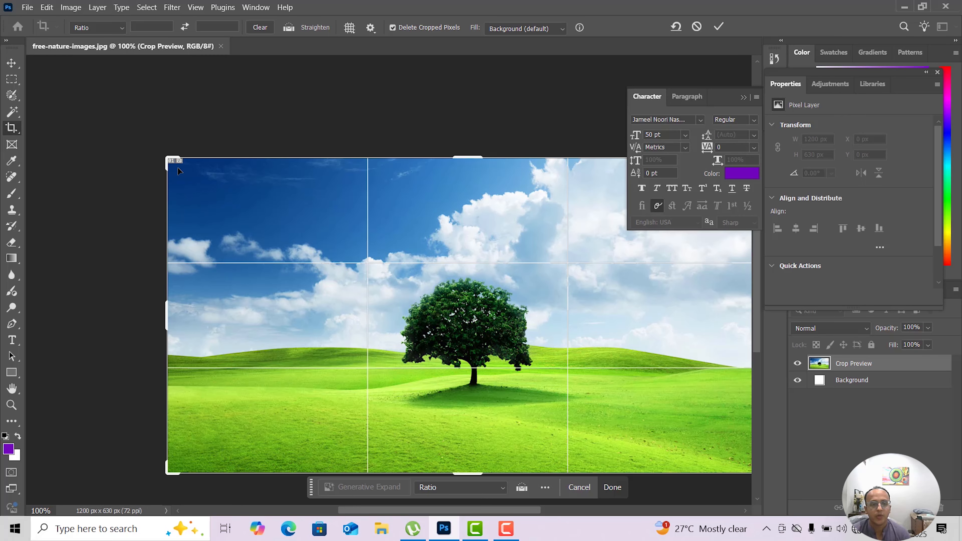
left_click_drag(177, 167, 276, 203)
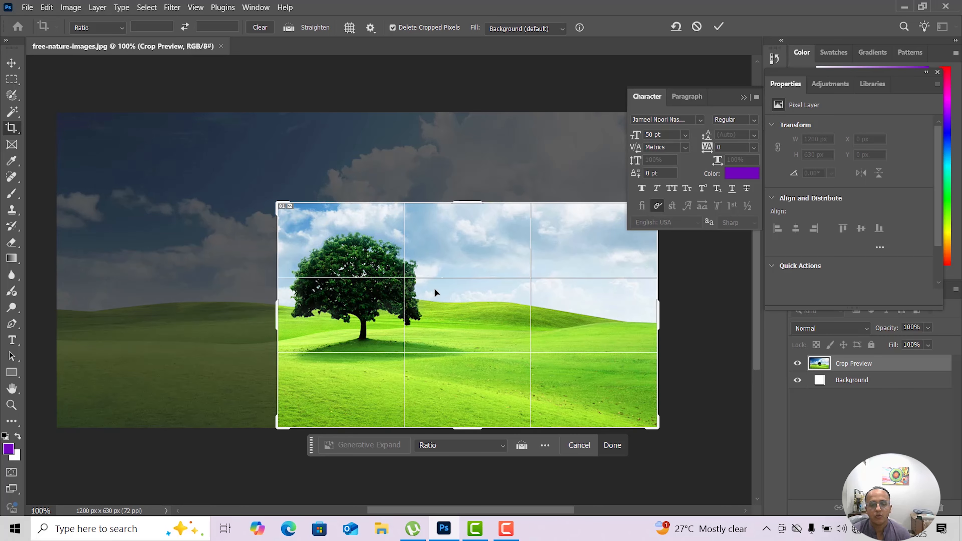
key("Return")
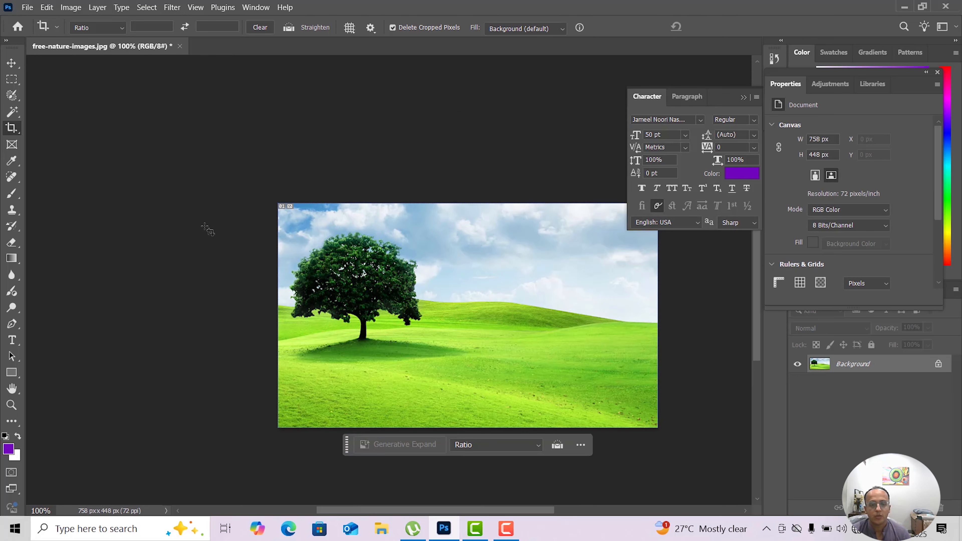
left_click(11, 62)
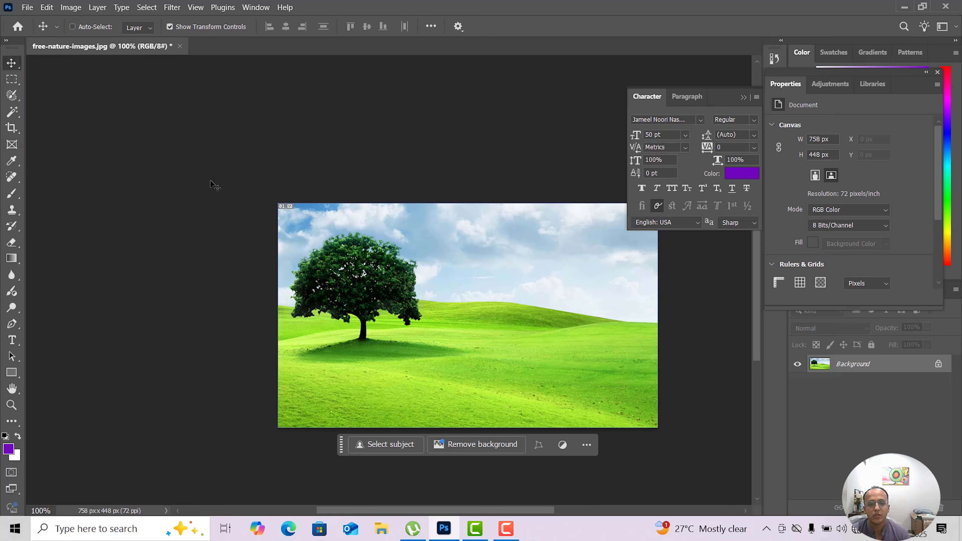
key("ctrl+z")
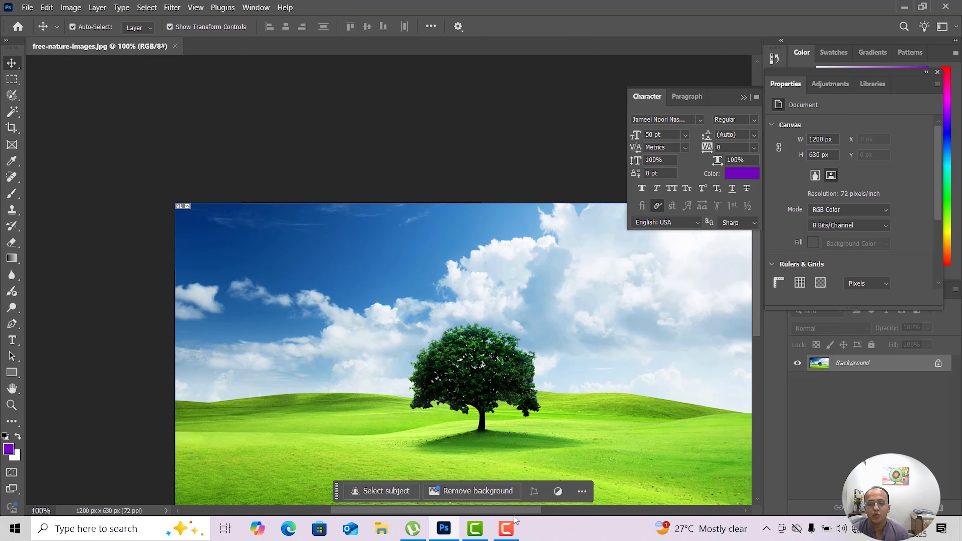
Crop the photo to a sky-and-clouds area of about 428 × 306 px by shrinking the frame and repositioning the image, and undo the crop
scroll(481, 384, "down", 2)
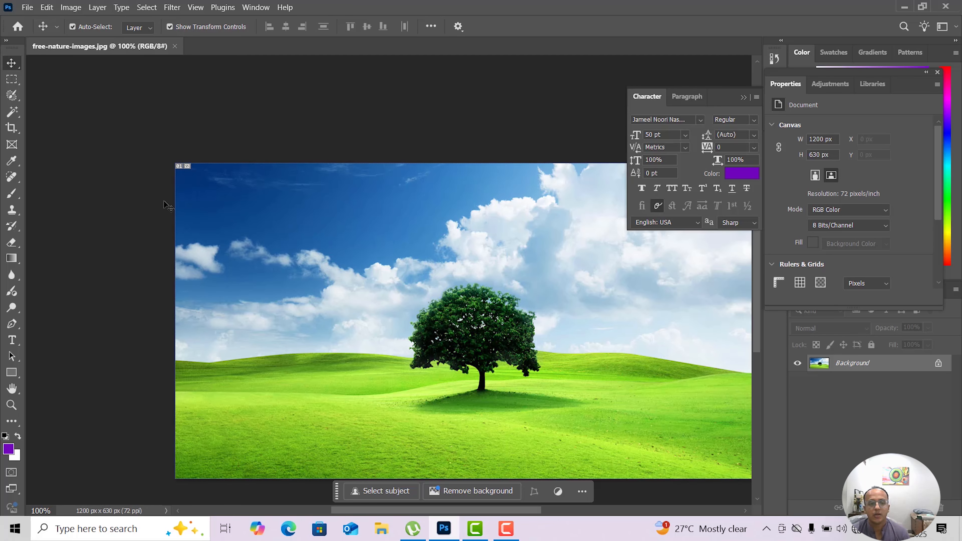
left_click(12, 128)
left_click_drag(175, 164, 255, 191)
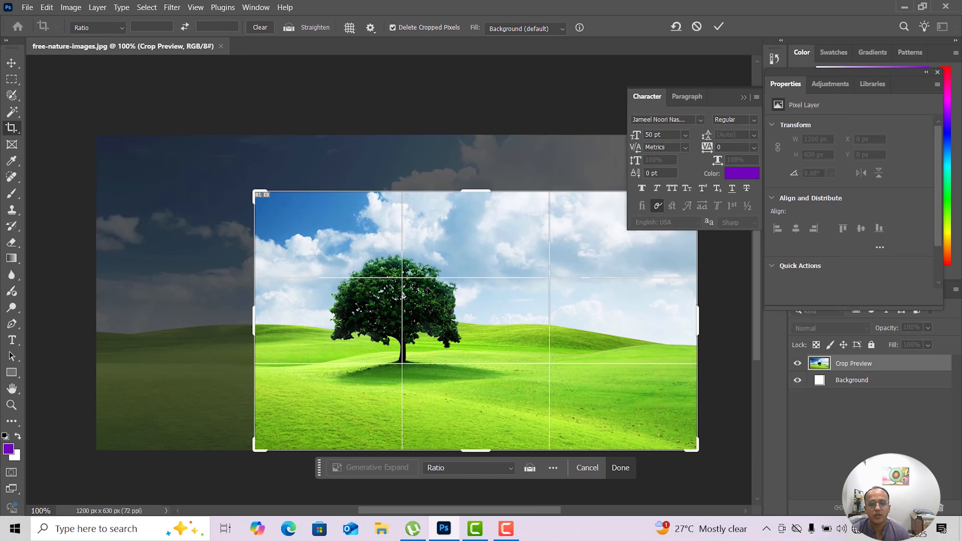
left_click_drag(434, 291, 455, 291)
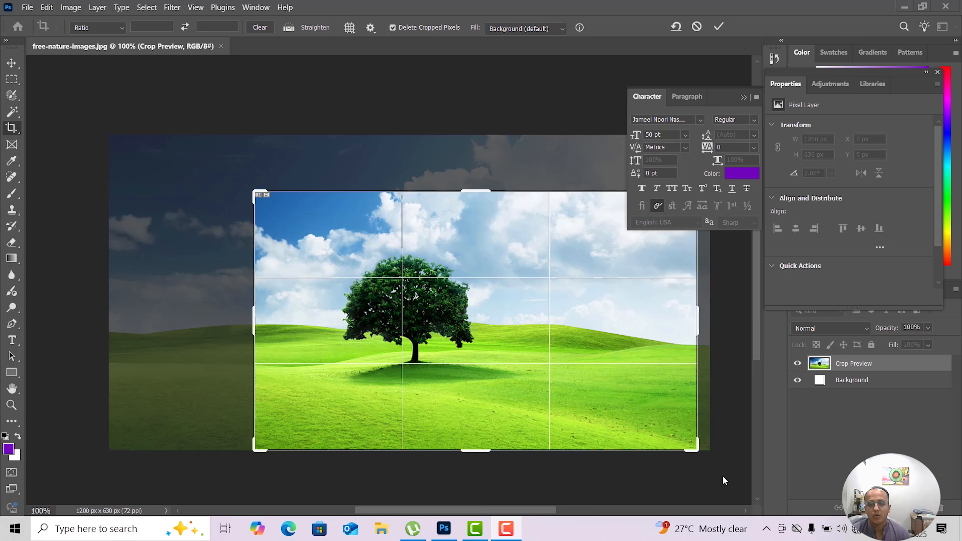
left_click_drag(697, 450, 584, 398)
left_click_drag(539, 355, 629, 379)
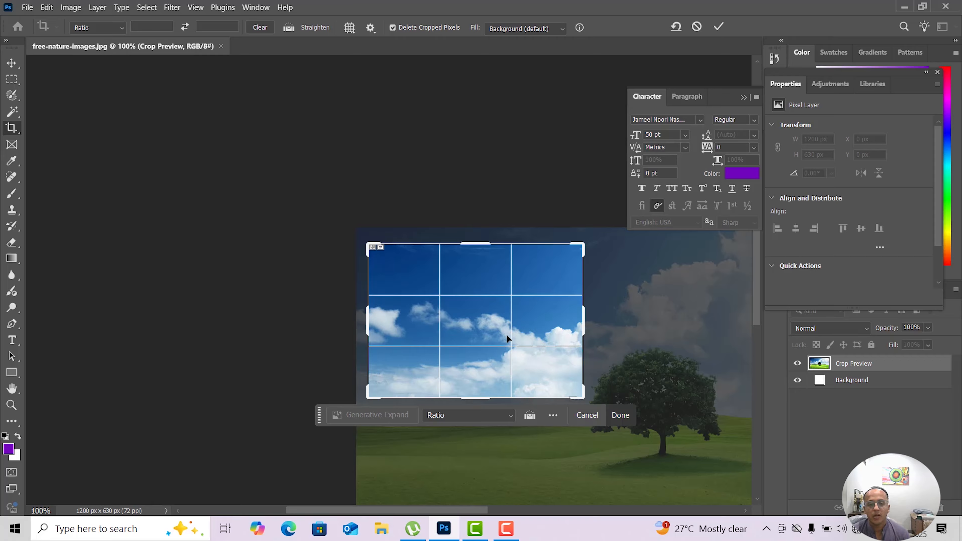
key("Return")
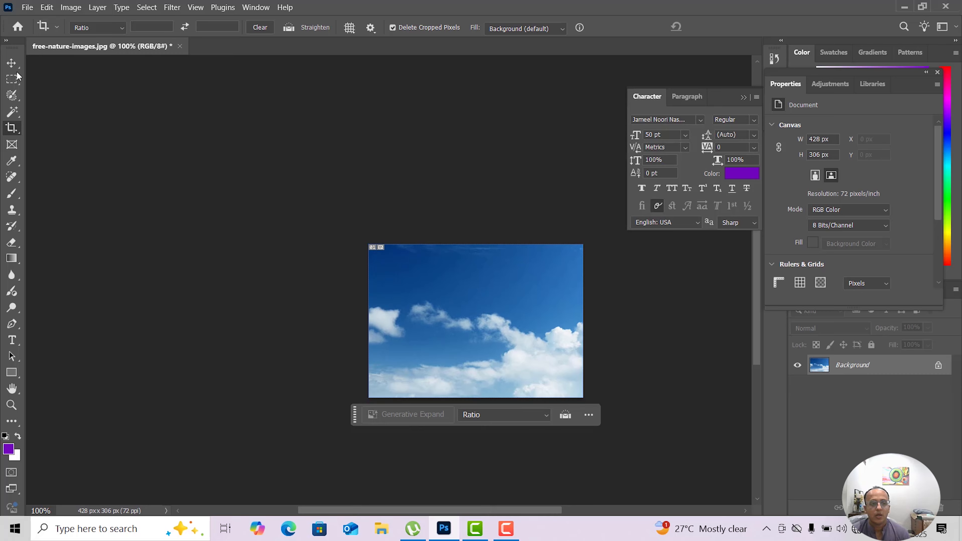
left_click(12, 63)
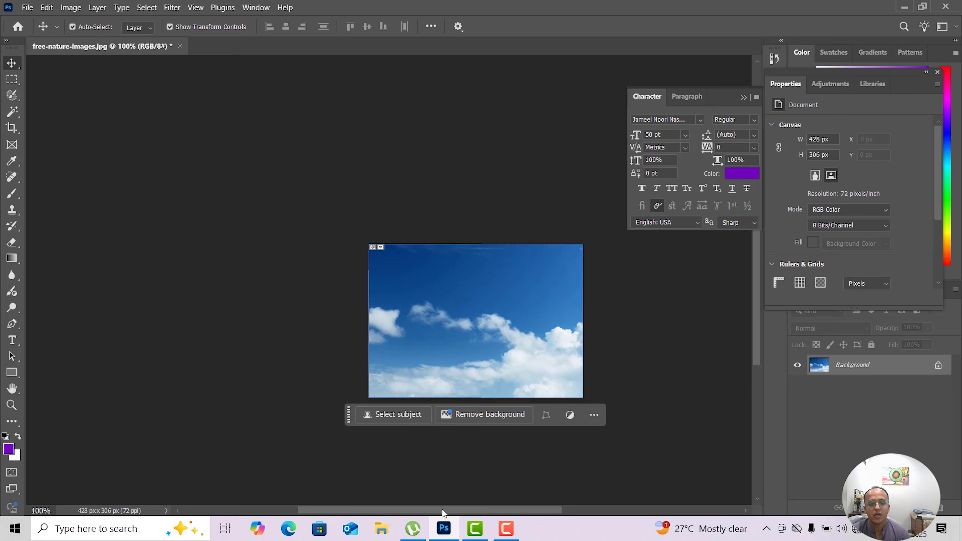
mouse_move(442, 509)
left_mouse_down()
mouse_move(456, 510)
mouse_move(440, 511)
left_mouse_up()
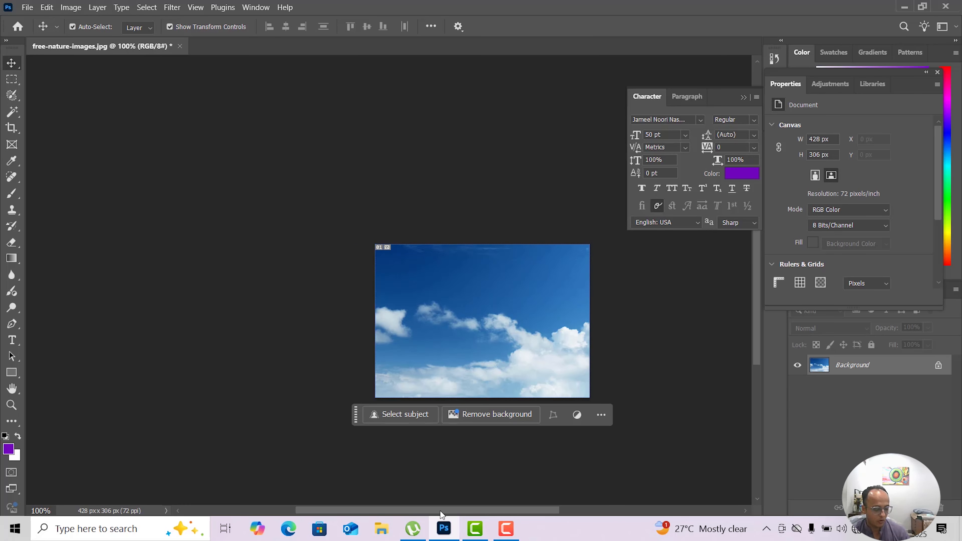
key("ctrl+z")
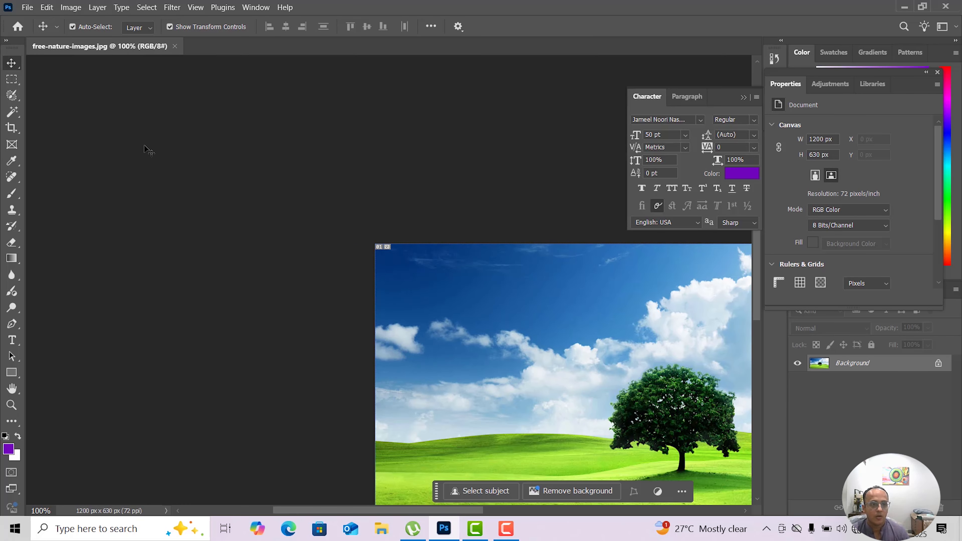
left_click(11, 128)
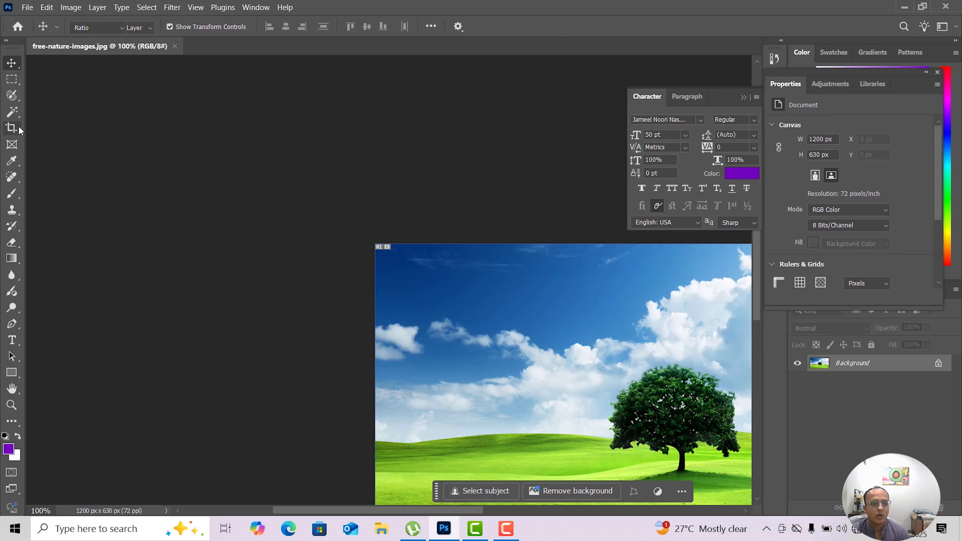
left_click(43, 140)
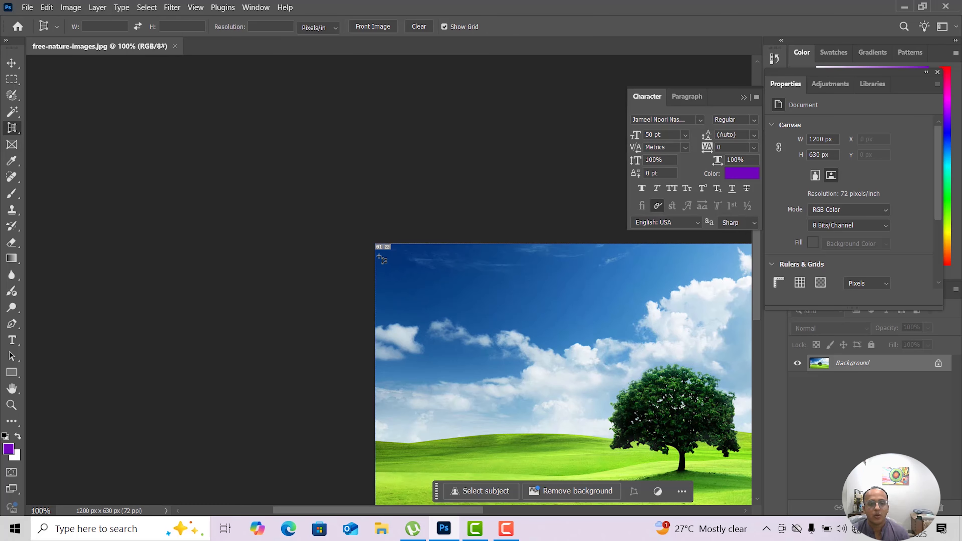
scroll(483, 492, "down", 2)
left_click(474, 504)
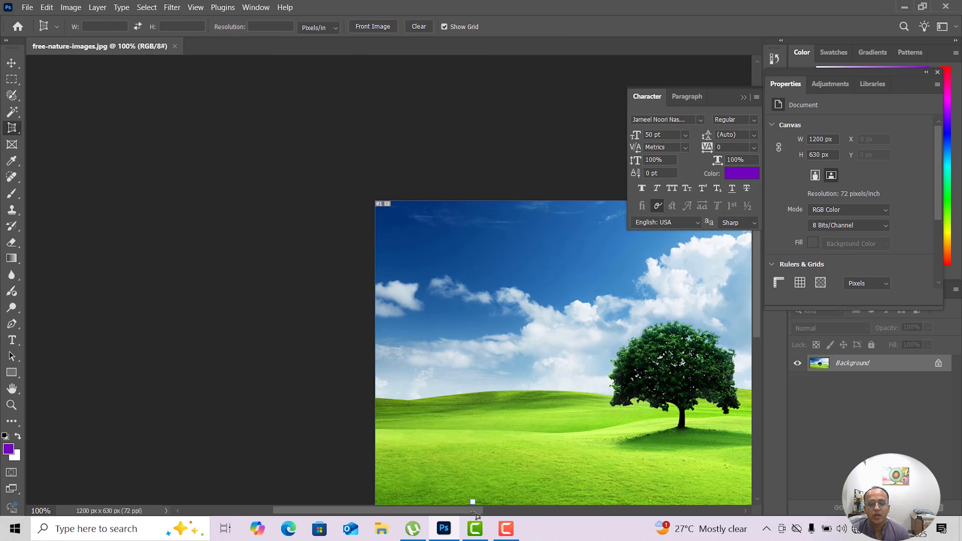
left_click(477, 499)
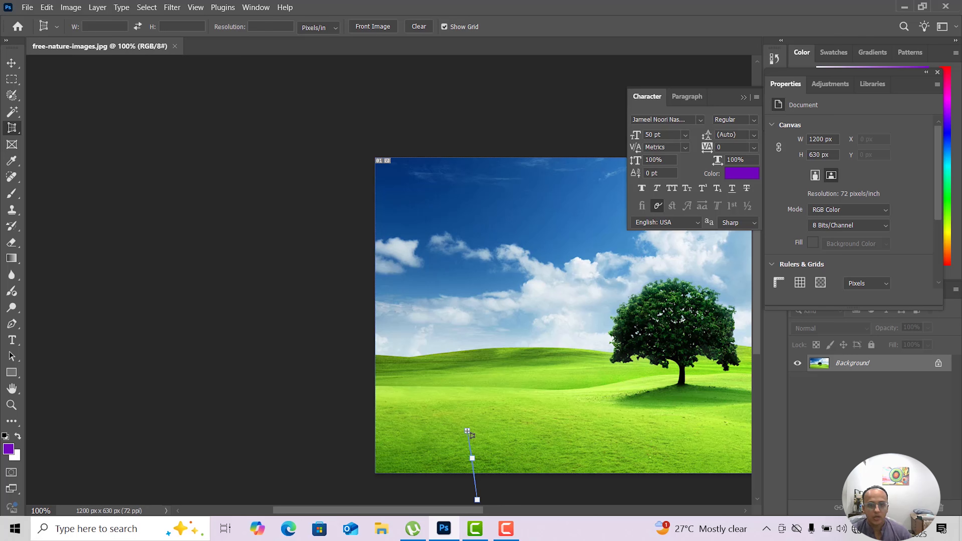
left_click(467, 431)
left_click(449, 437)
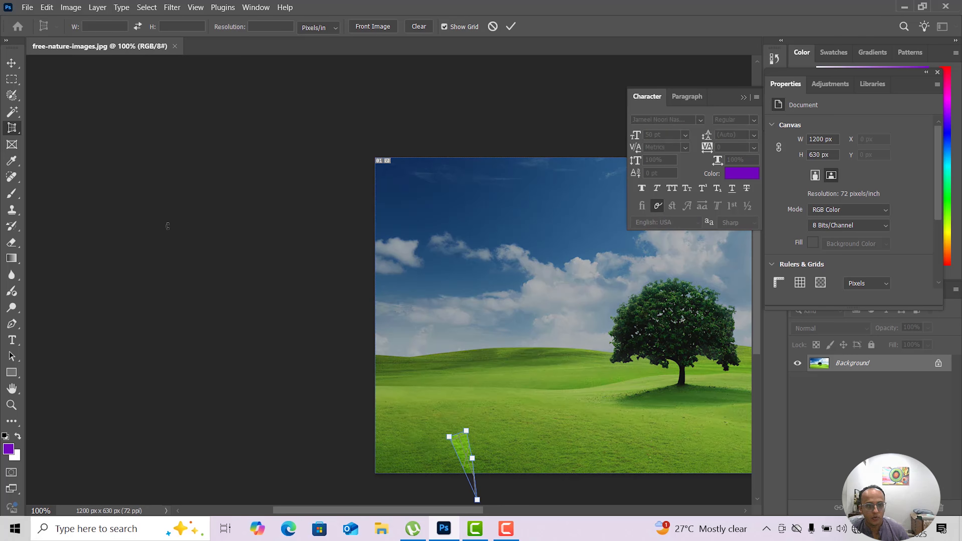
left_click(11, 63)
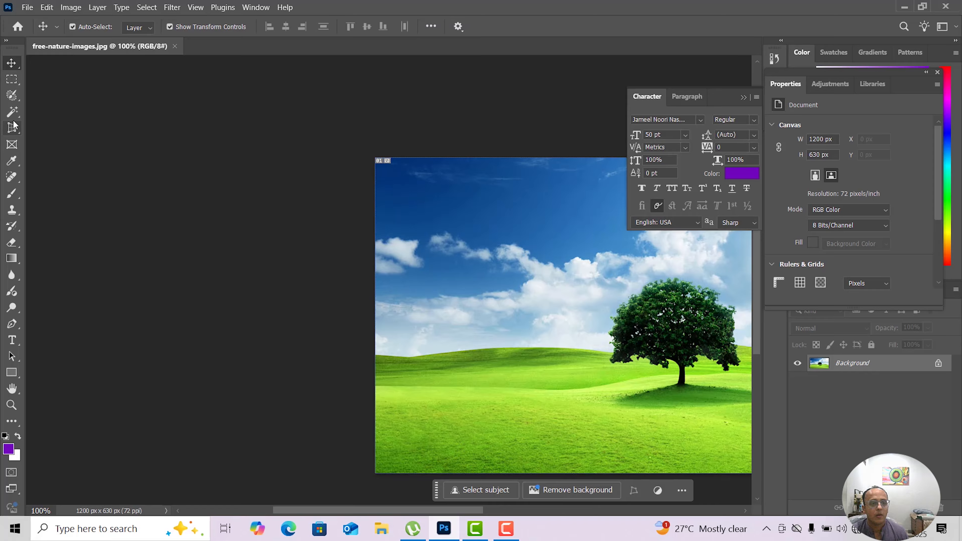
Perspective-crop the photo to about 710 × 492 px by pulling both upper grid corners down and to the right, and undo the crop
left_click(14, 131)
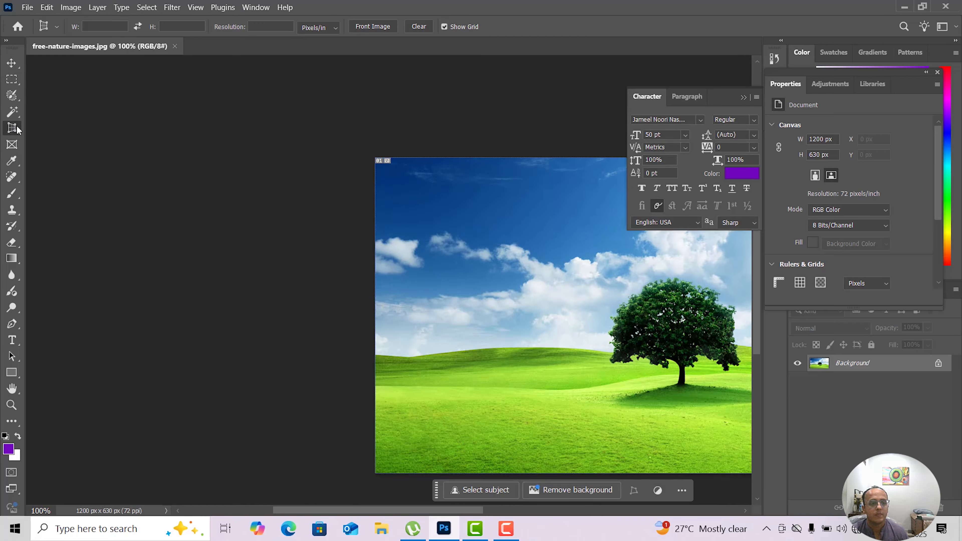
left_click(75, 139)
left_click_drag(377, 163, 730, 461)
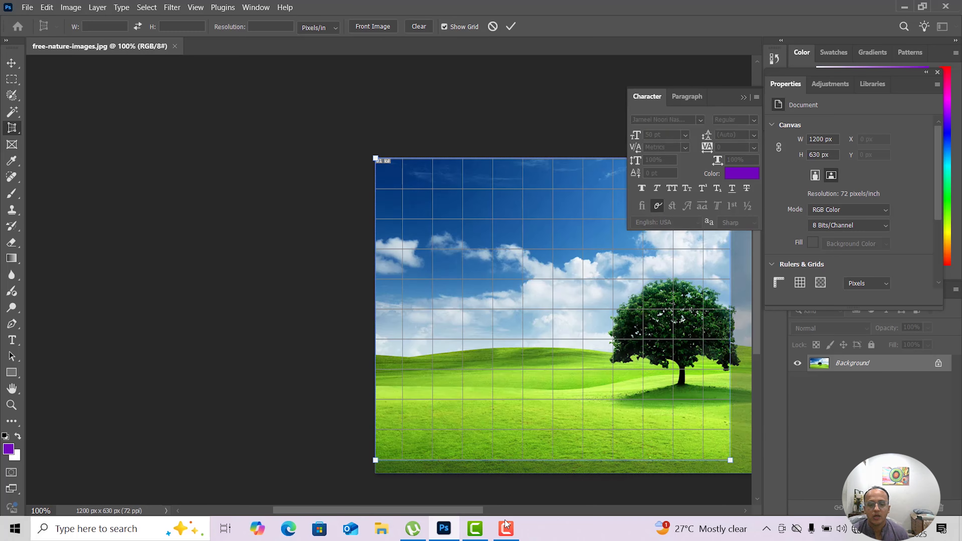
left_click_drag(469, 510, 506, 510)
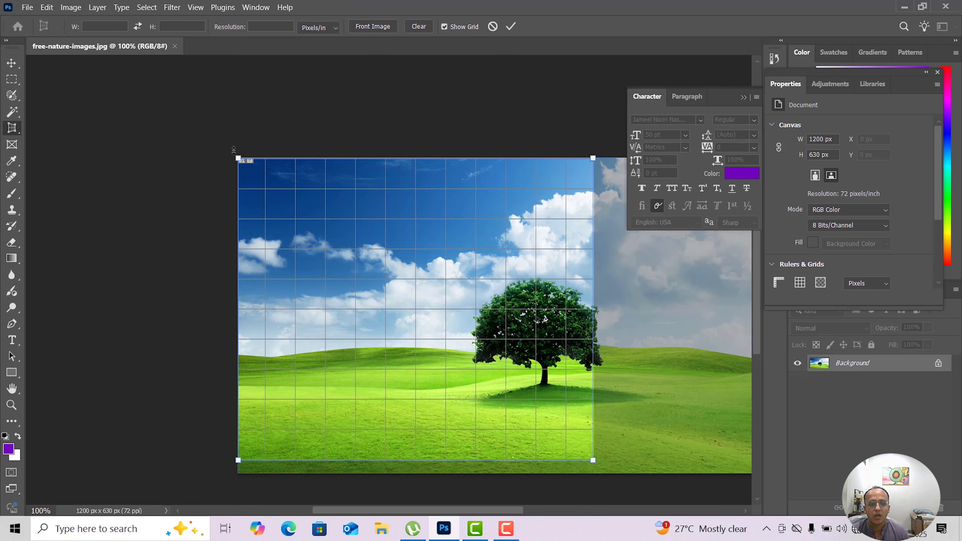
left_click_drag(242, 161, 373, 255)
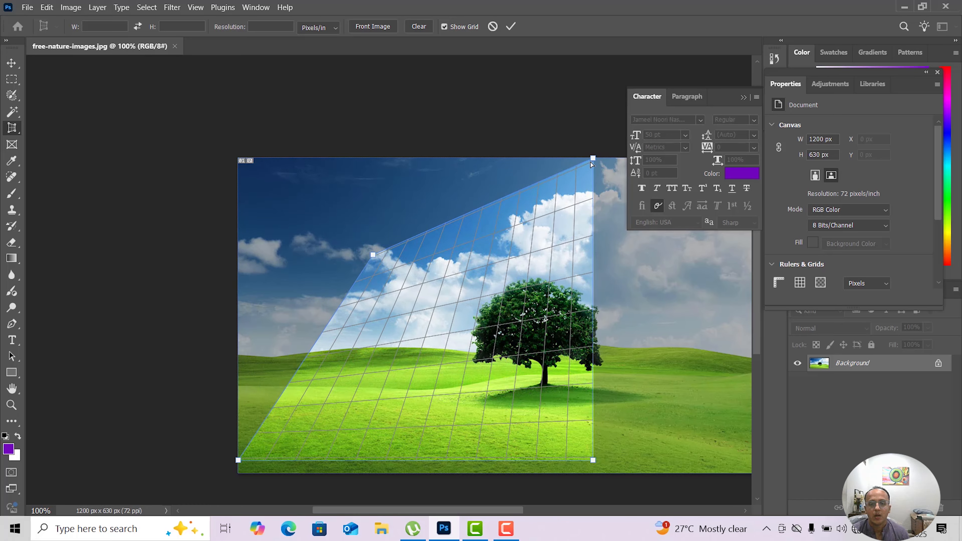
left_click_drag(592, 160, 656, 263)
key("Return")
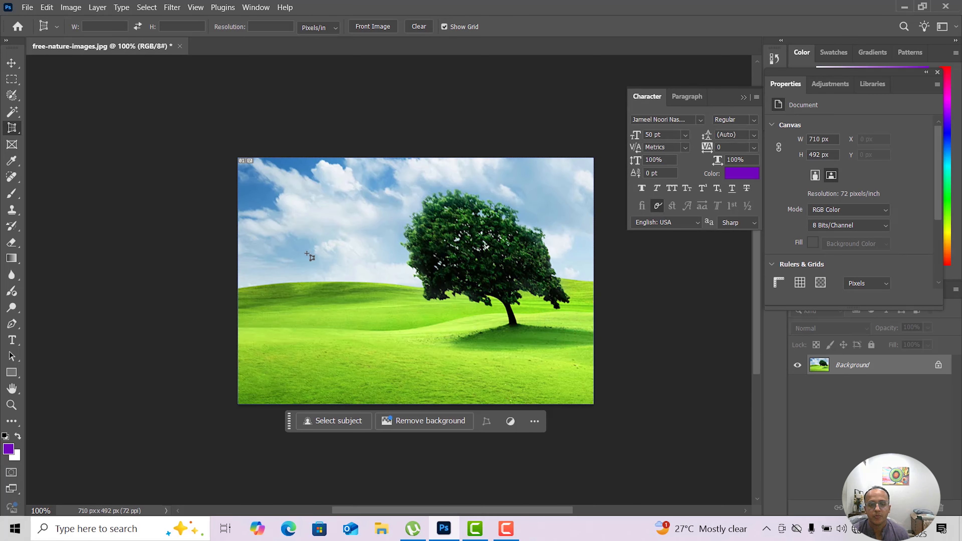
key("ctrl+z")
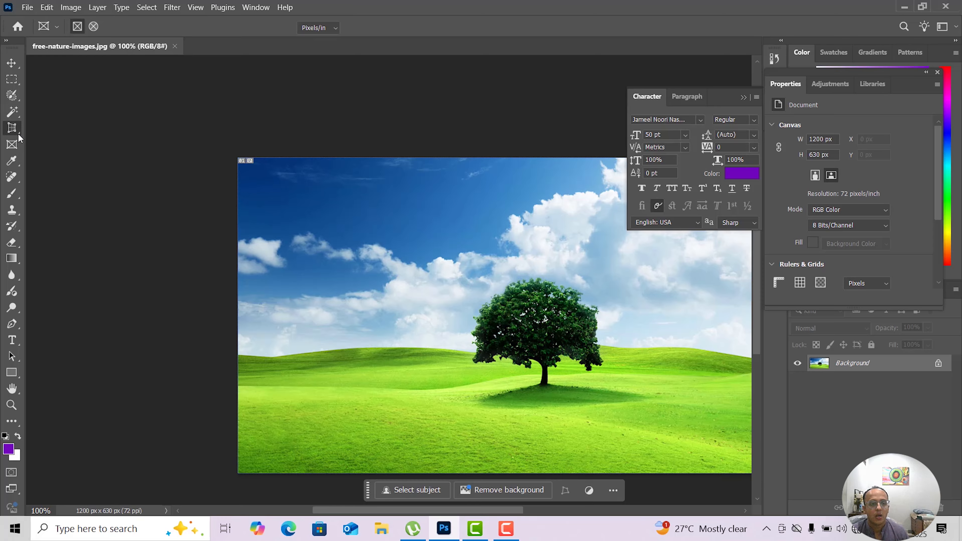
Draw a slice of about 677 × 520 px around the tree and surrounding sky with the Slice tool
right_click(12, 129)
left_click(58, 153)
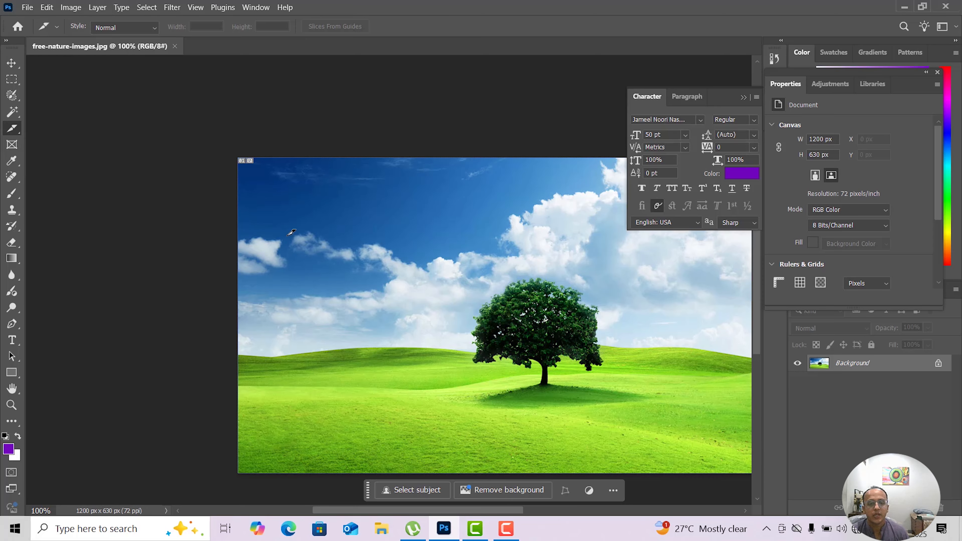
left_click_drag(332, 188, 671, 448)
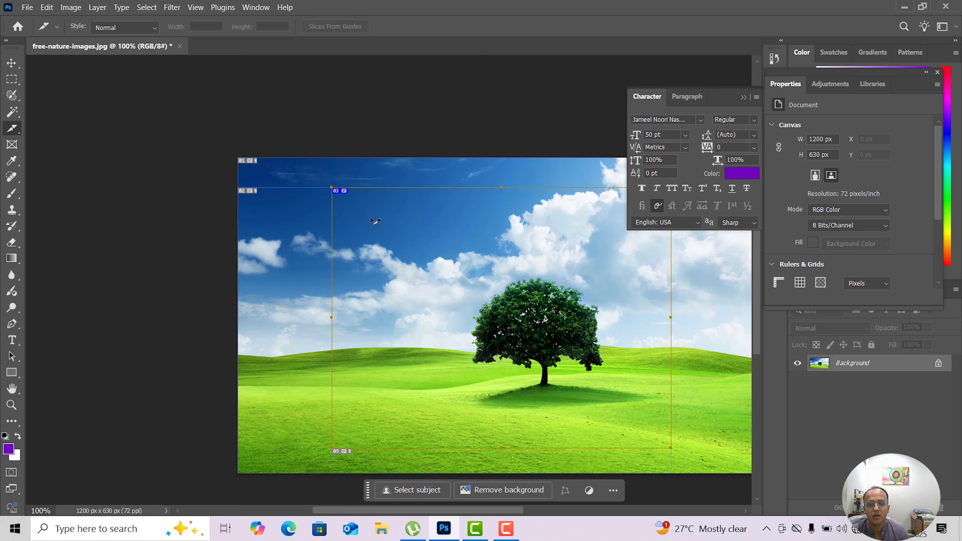
Try to move the sliced Background layer with the Move tool, and decline converting it to a normal layer
left_click(11, 63)
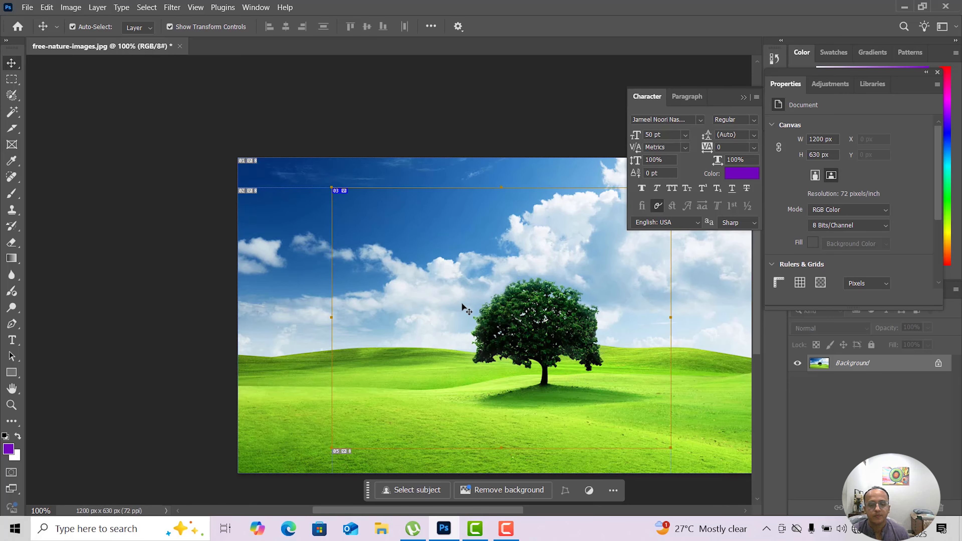
mouse_move(462, 302)
left_mouse_down()
mouse_move(482, 299)
mouse_move(465, 290)
mouse_move(477, 295)
left_mouse_up()
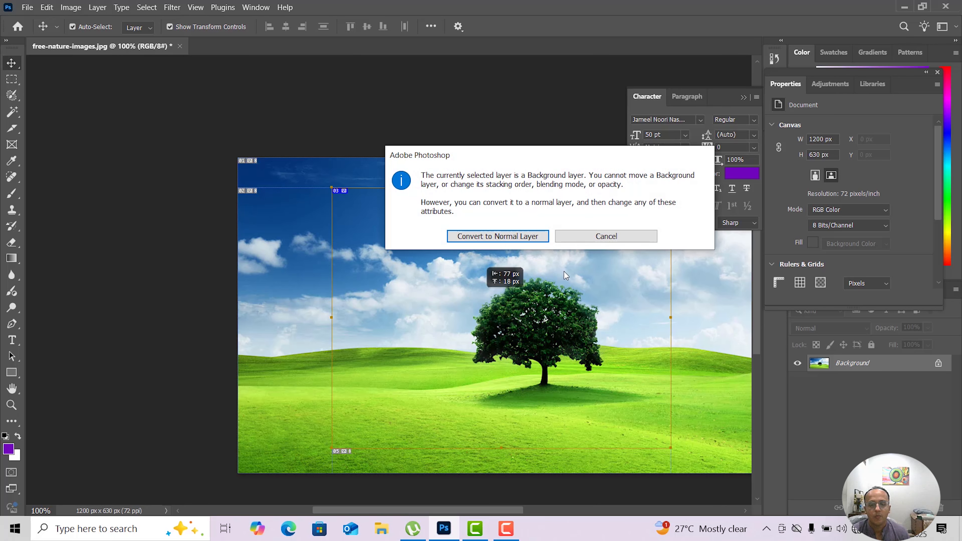
left_click(577, 237)
Draw a second, smaller slice over the clouds and hills at the photo's right edge with the Slice tool
left_click_drag(462, 510, 530, 516)
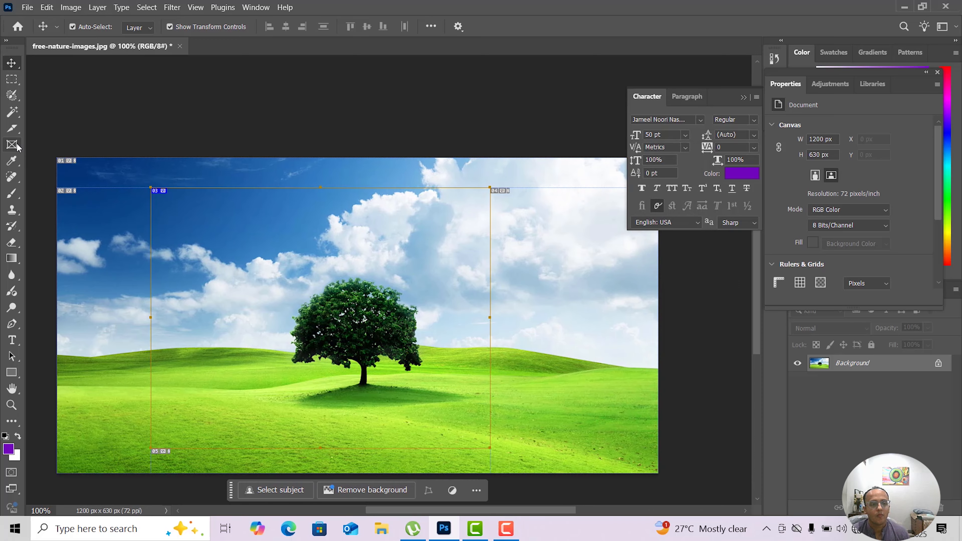
left_click(12, 128)
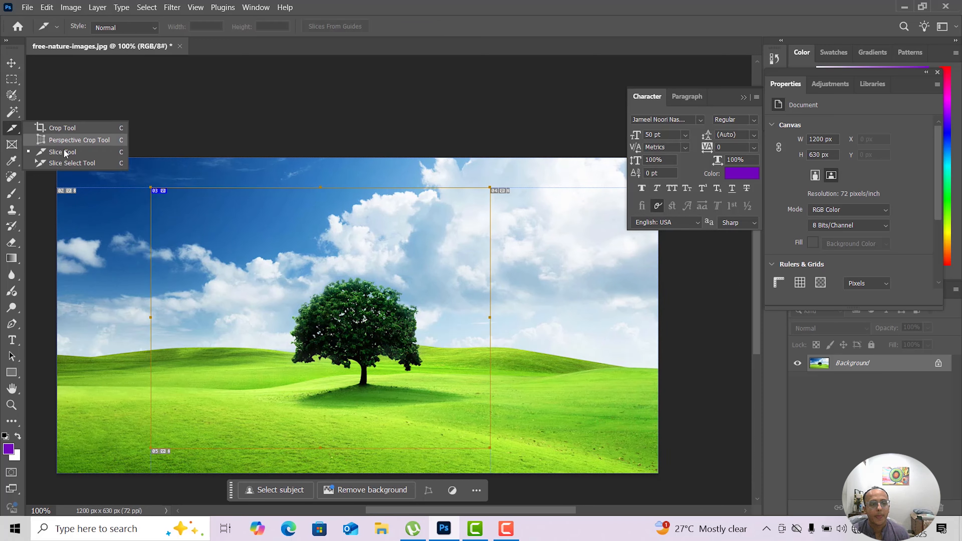
left_click(66, 153)
left_click_drag(545, 241, 675, 390)
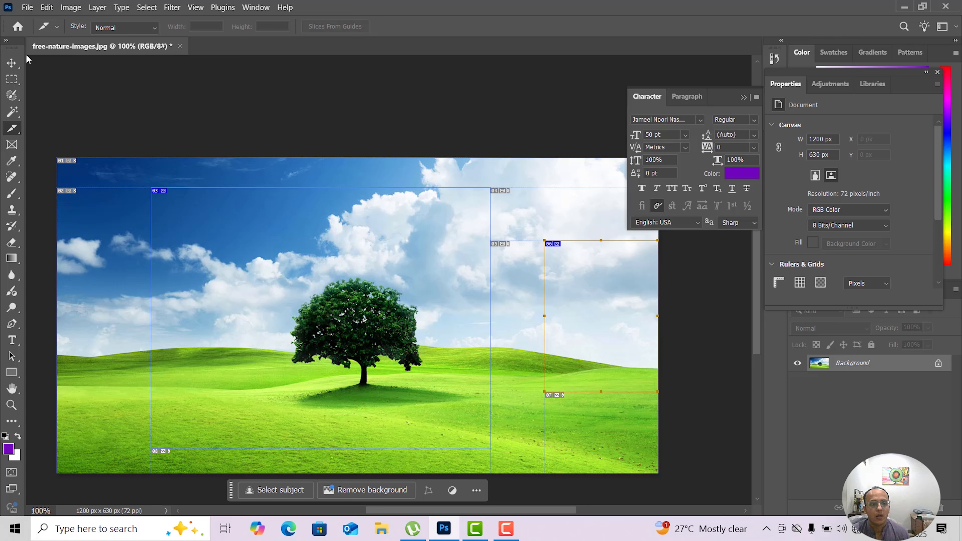
Convert the locked Background into a normal layer, keeping the name Layer 0
left_click(10, 63)
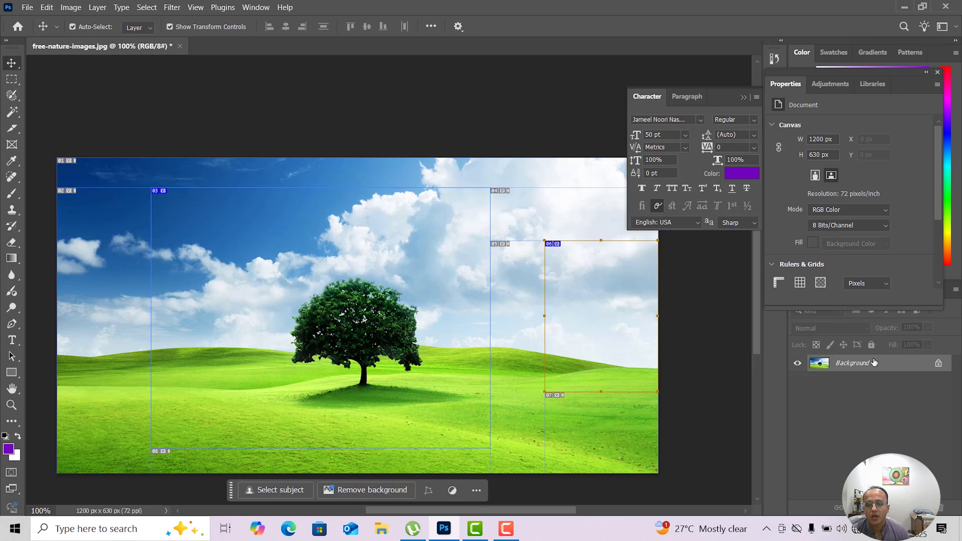
double_click(853, 363)
left_click(521, 151)
left_click(581, 152)
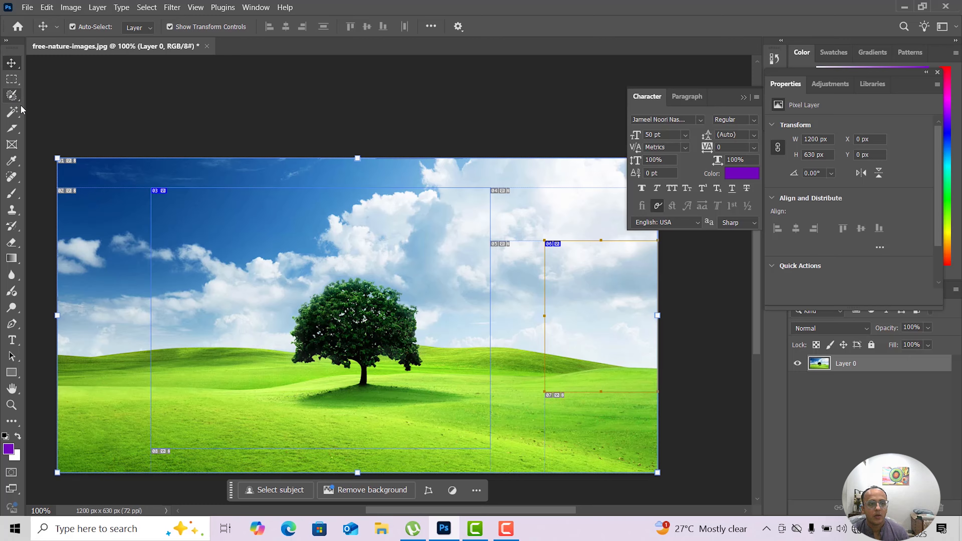
Select the large slice around the tree with the Slice Select tool
left_click(12, 128)
left_click(65, 163)
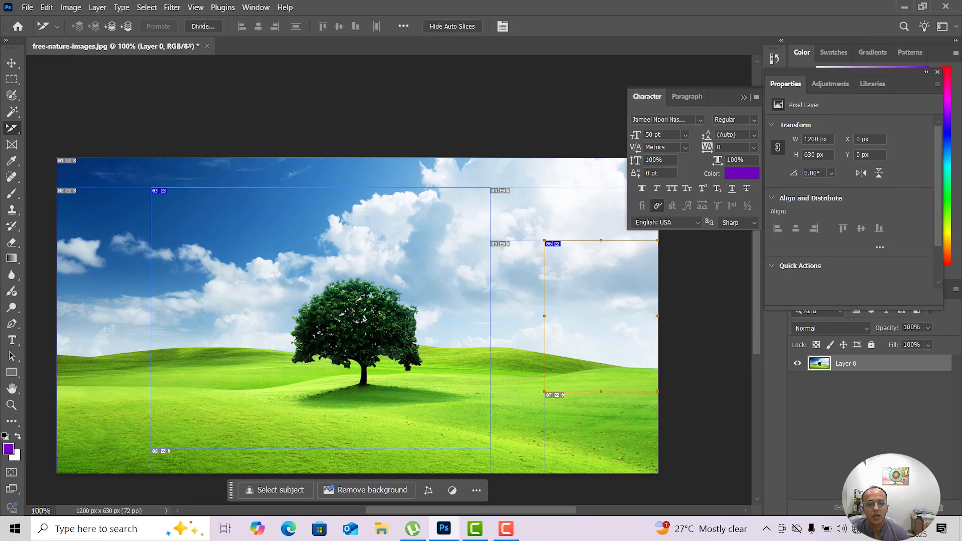
left_click(314, 262)
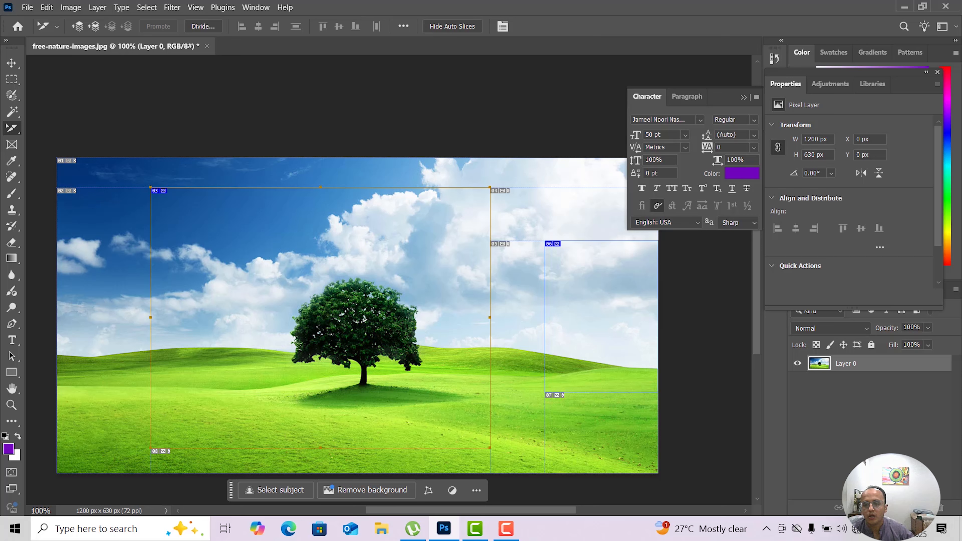
Paste the copied tree slice onto a new layer above the photo, and hide Layer 0
key("ctrl+shift+alt+n")
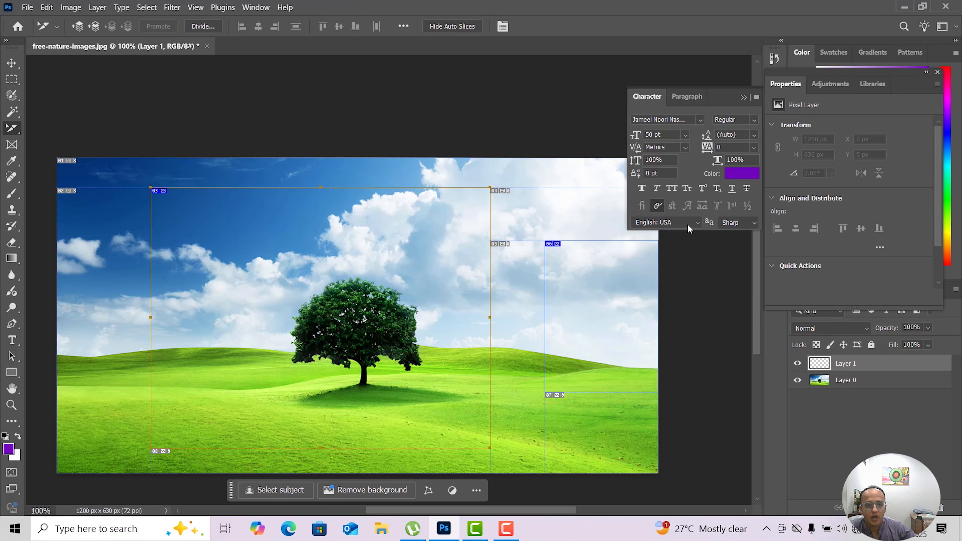
key("ctrl+v")
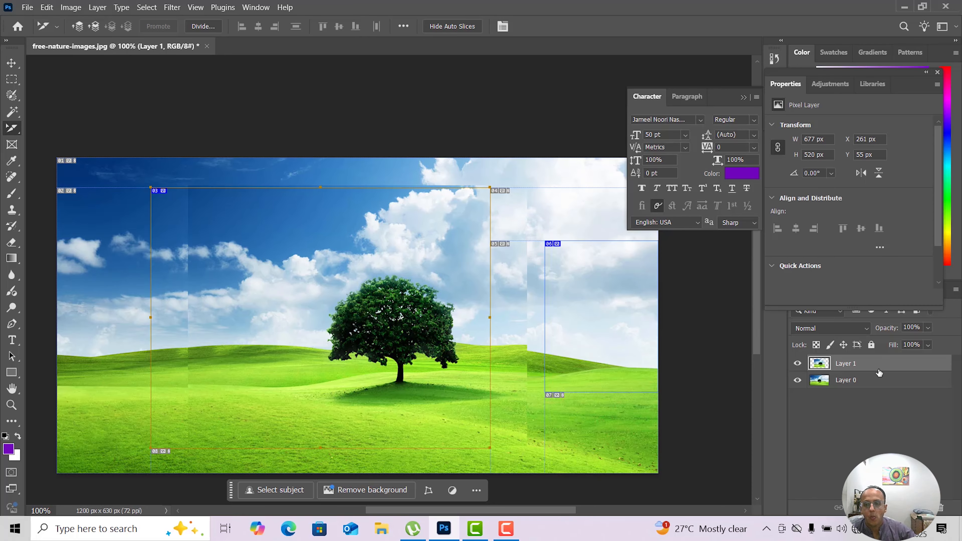
left_click(798, 380)
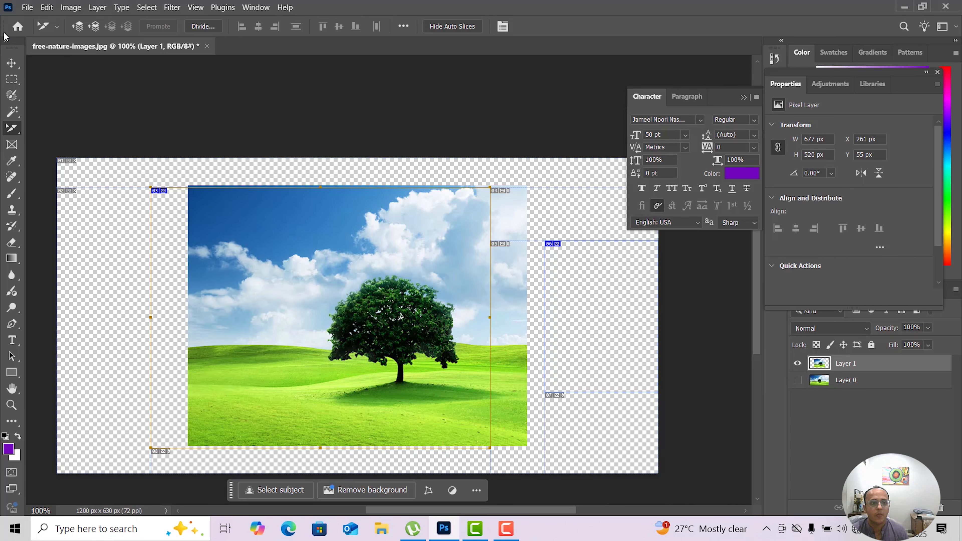
left_click(5, 62)
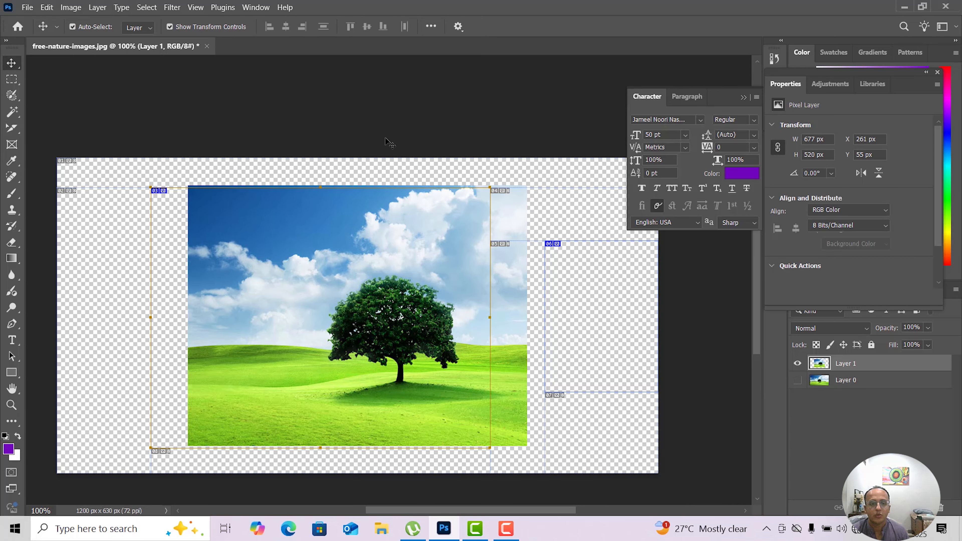
left_click(905, 7)
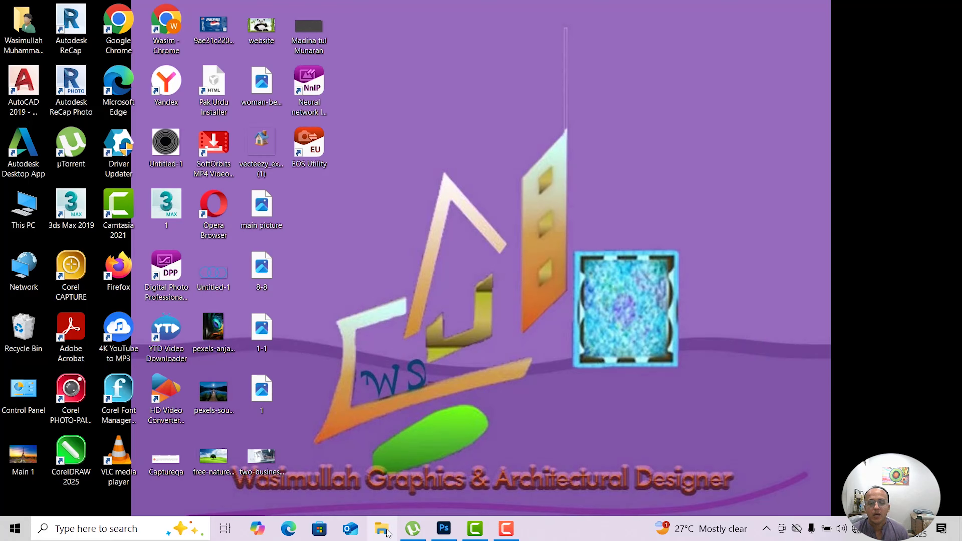
left_click(441, 530)
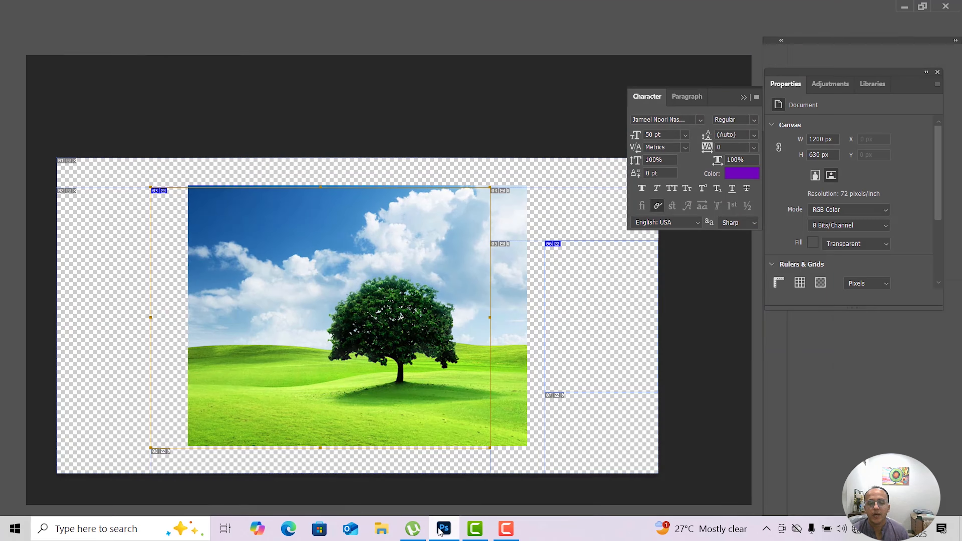